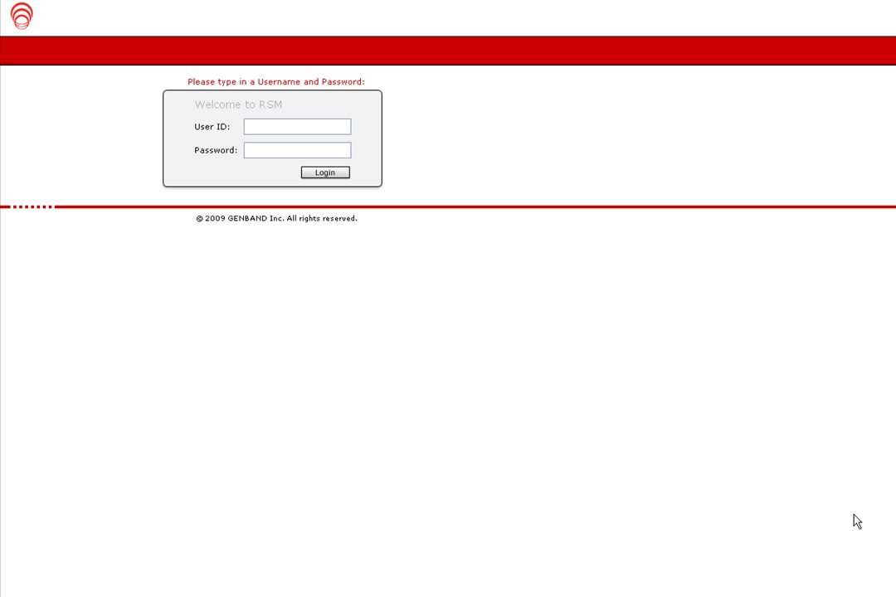
# Step: Enter the user ID on the login form and move on to the Password field
pyautogui.click(328, 128)
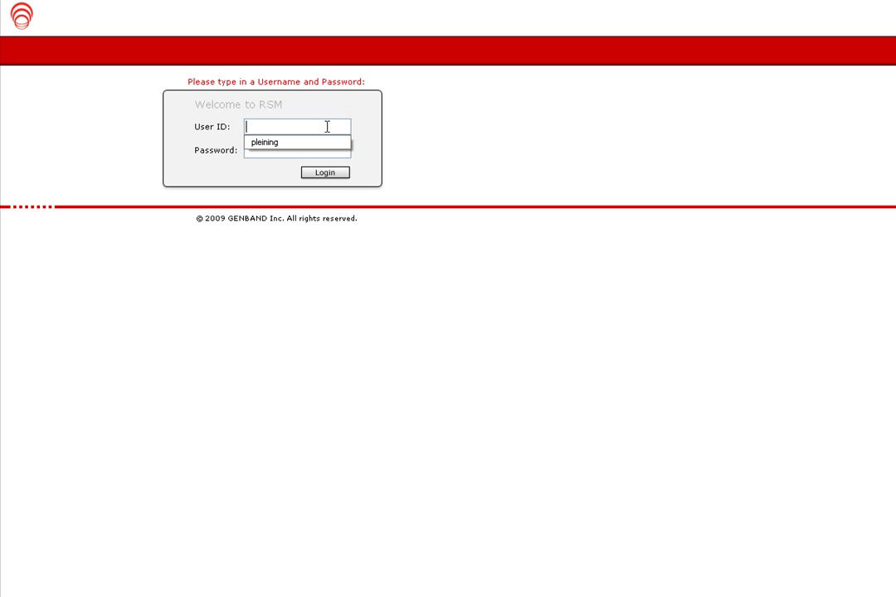
pyautogui.press('Tab')
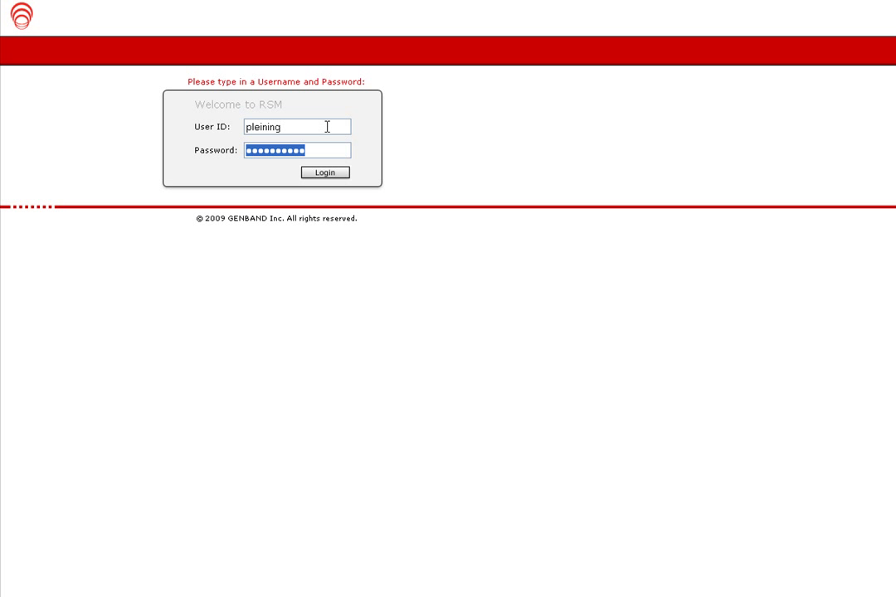
# Step: Submit the login, then browse the Provision rates summary, Report and System sections
pyautogui.click(333, 176)
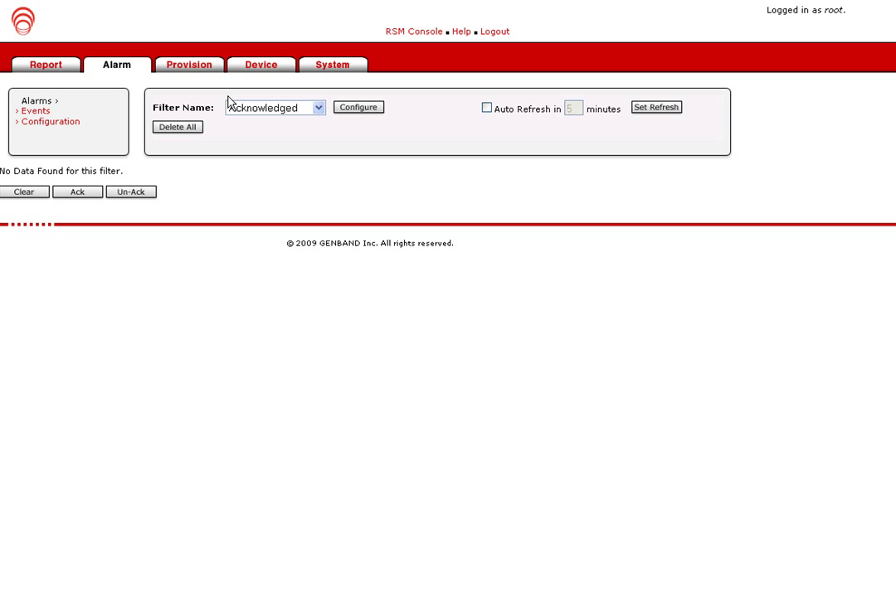
pyautogui.click(208, 70)
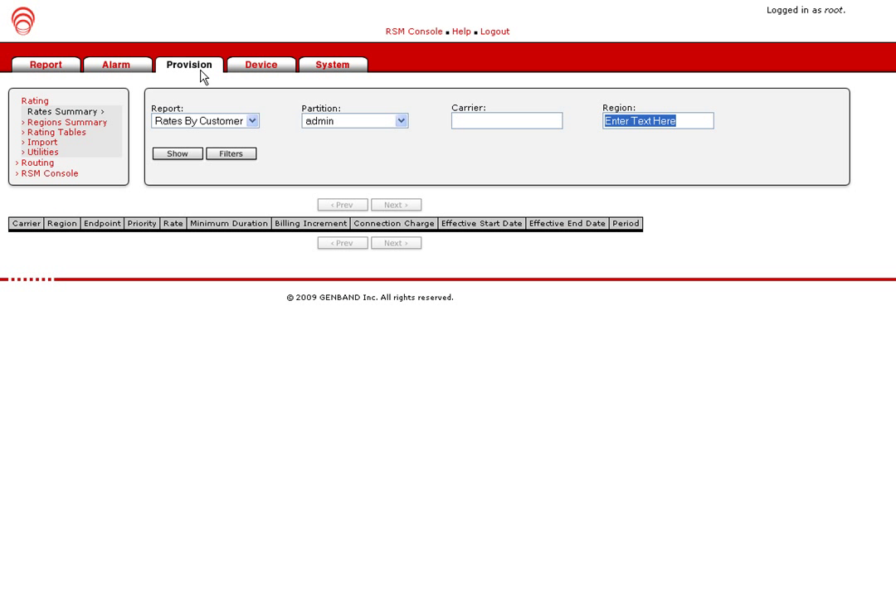
pyautogui.click(59, 70)
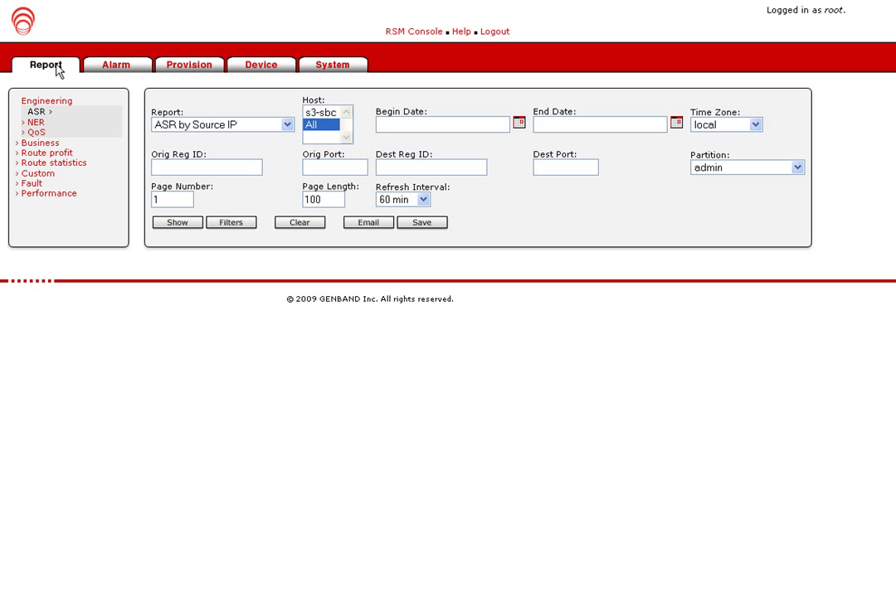
pyautogui.click(317, 69)
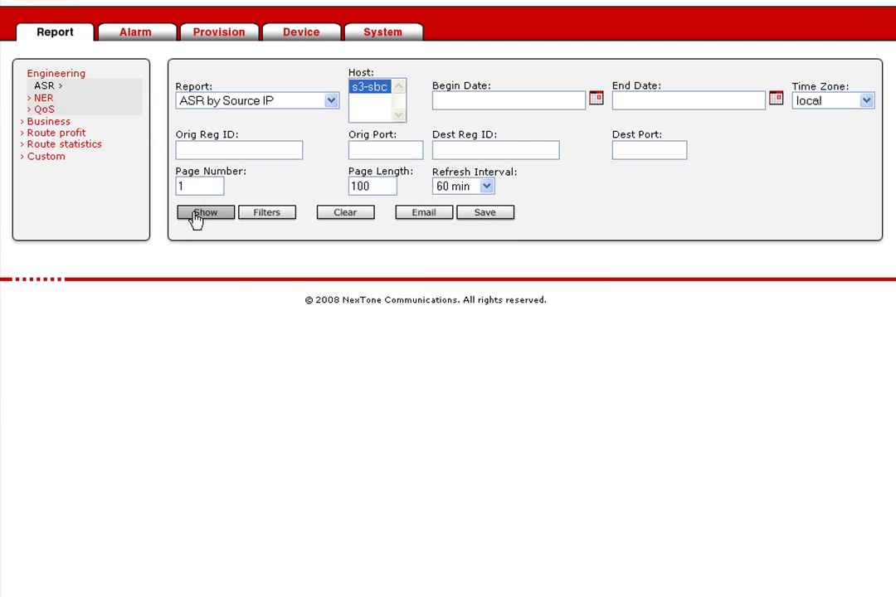
# Step: Run the ASR by Source IP report, then the List Calls report, and view the second call's details
pyautogui.click(201, 215)
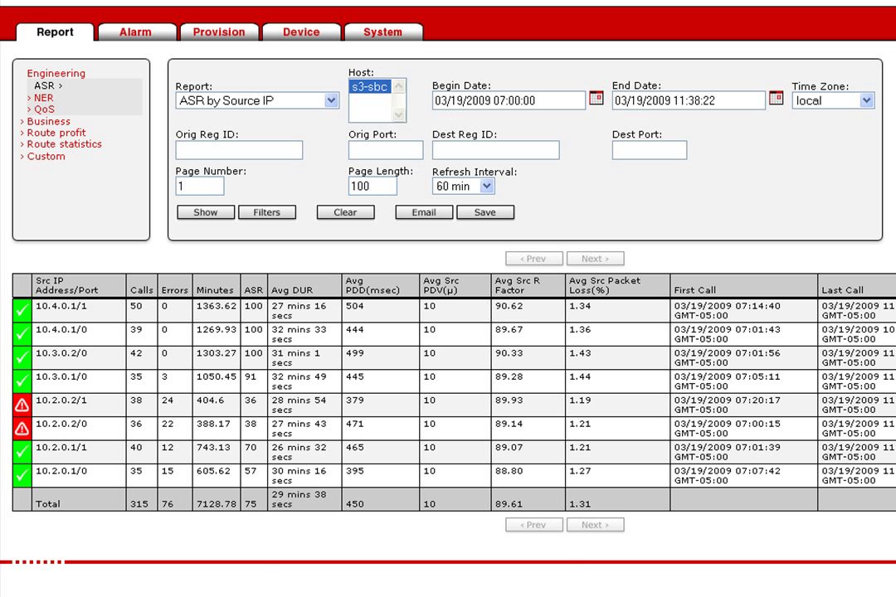
pyautogui.click(331, 100)
pyautogui.click(206, 256)
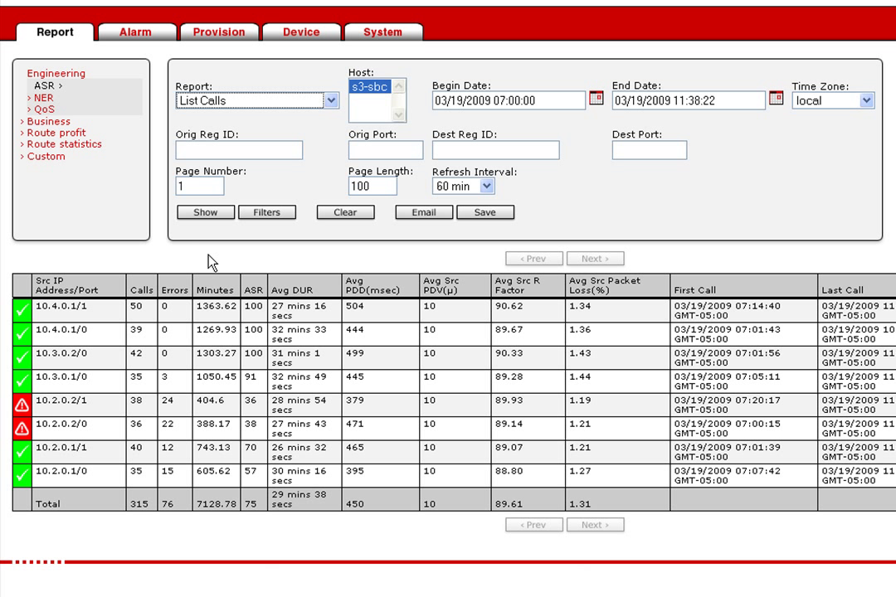
pyautogui.click(214, 215)
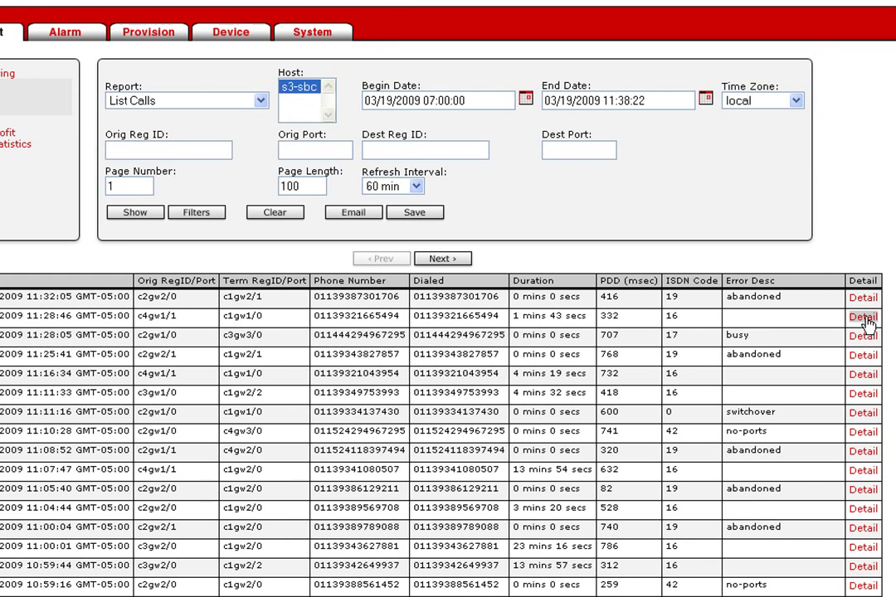
pyautogui.click(864, 319)
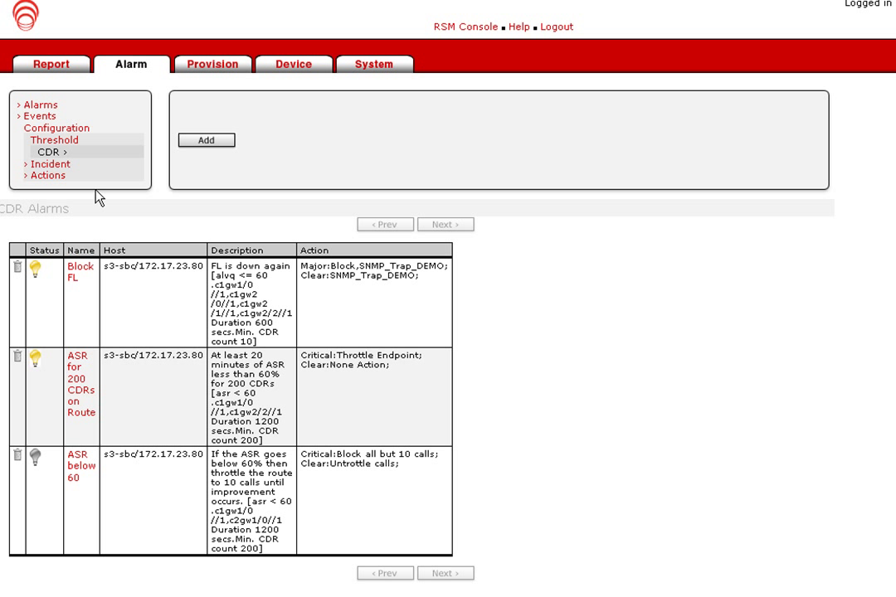
pyautogui.click(49, 175)
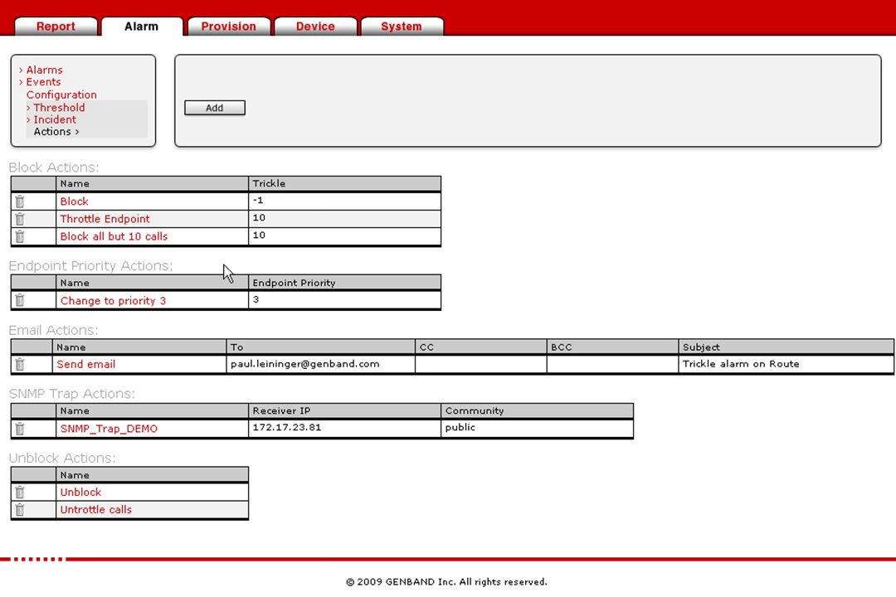
# Step: Return to the CDR threshold alarms and start a new alarm, reviewing the available alarm types
pyautogui.click(76, 97)
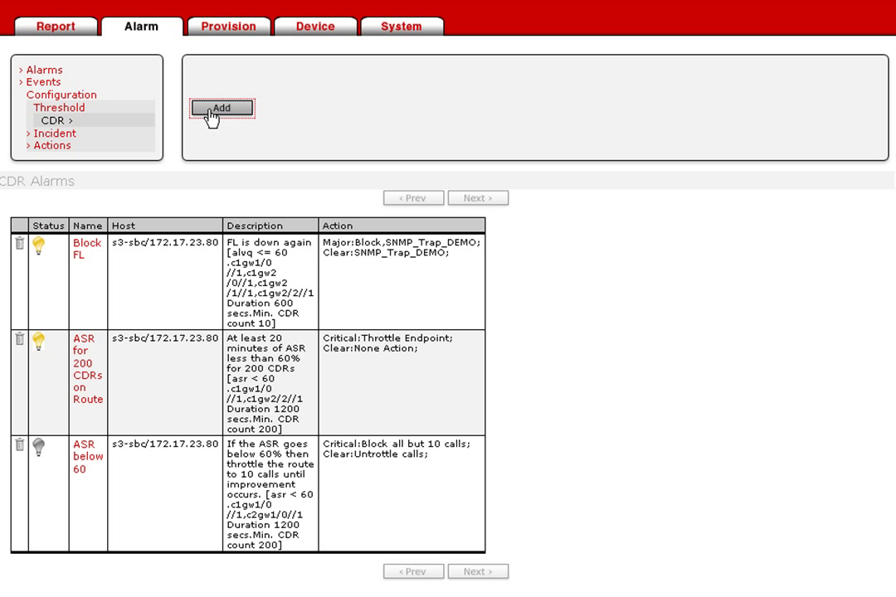
pyautogui.click(216, 108)
pyautogui.click(405, 108)
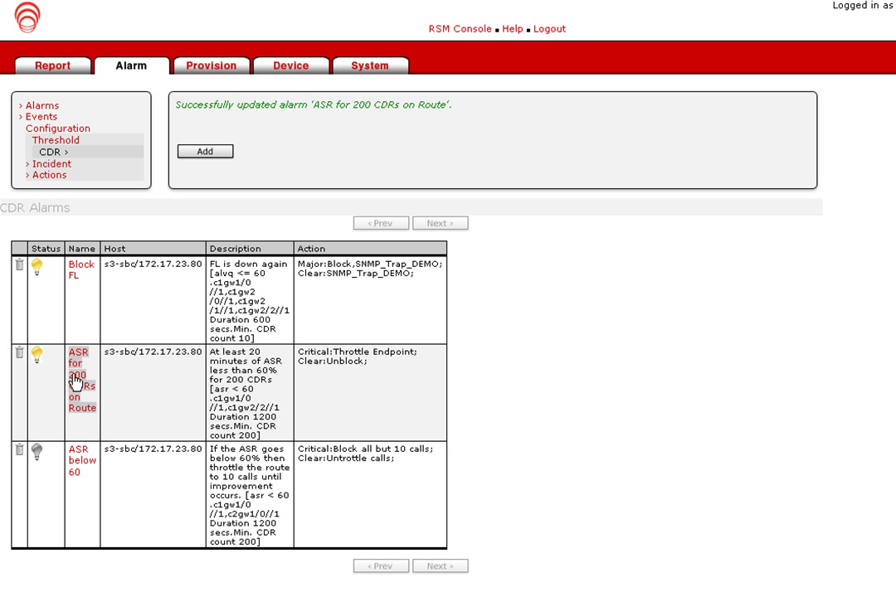
# Step: Edit the ASR for 200 CDRs on Route alarm (60%, 200 CDRs, 20 minutes), setting Off Trigger Action to Unblock
pyautogui.click(76, 408)
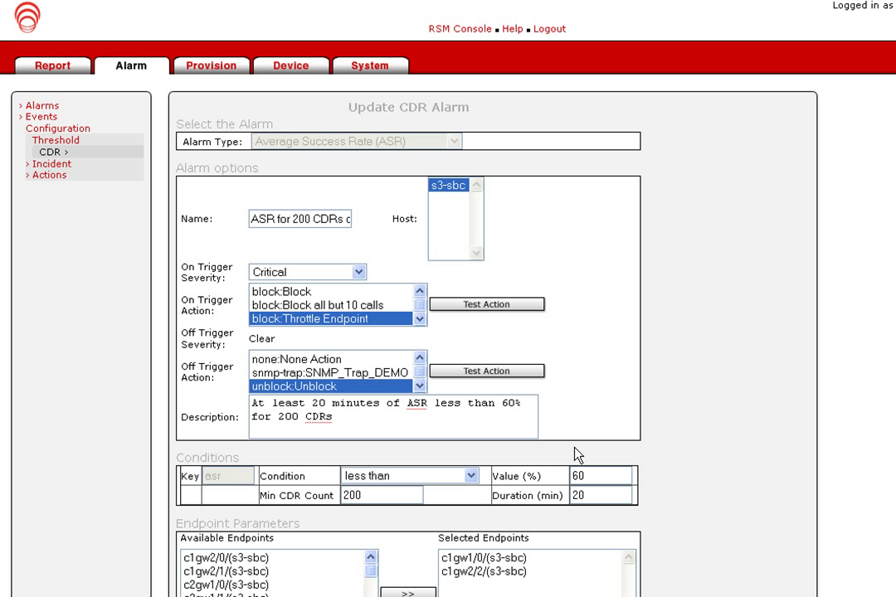
pyautogui.doubleClick(595, 471)
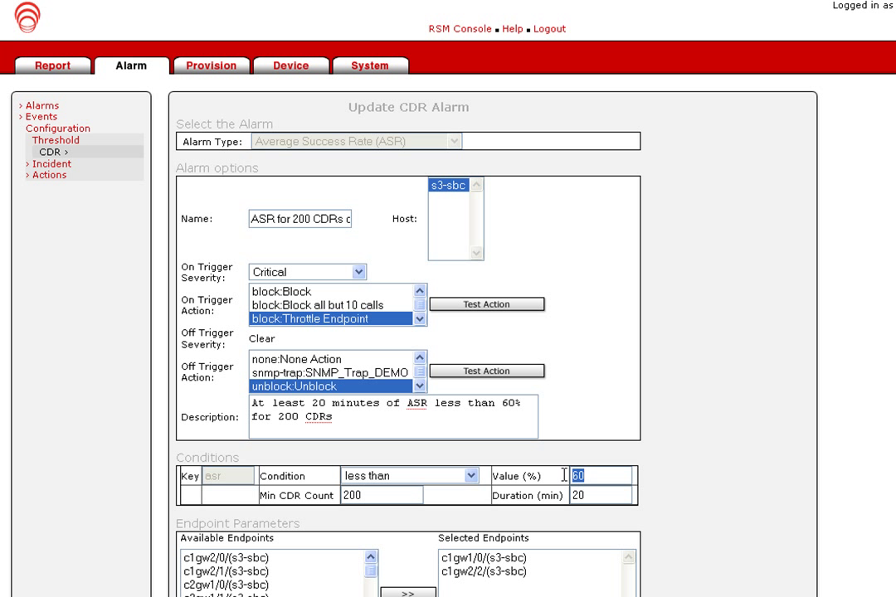
pyautogui.doubleClick(376, 496)
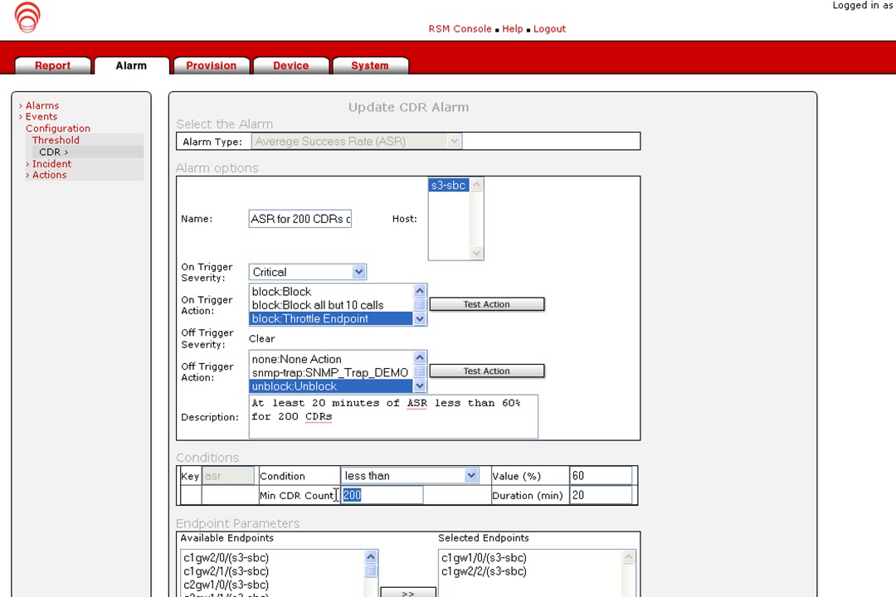
pyautogui.click(589, 494)
pyautogui.doubleClick(590, 495)
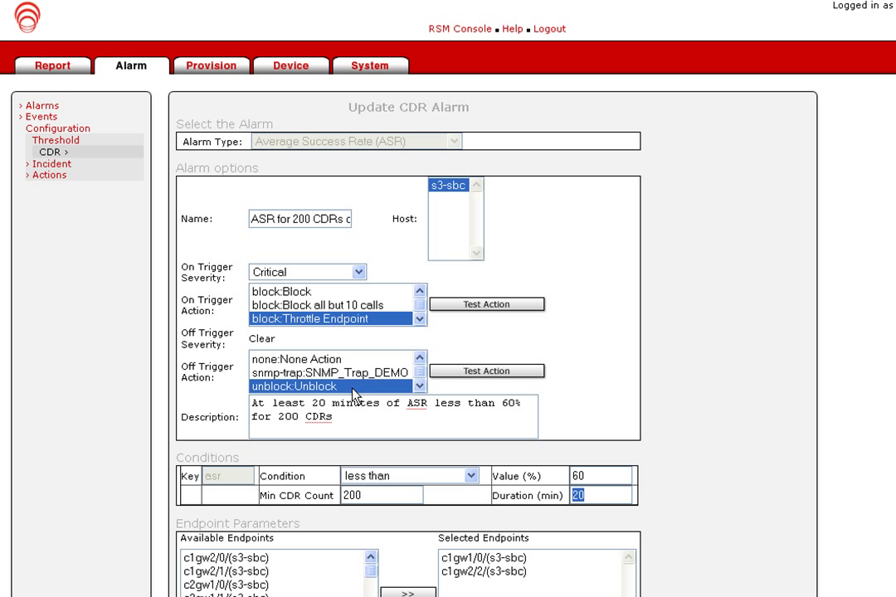
pyautogui.scroll(-1, 353, 390)
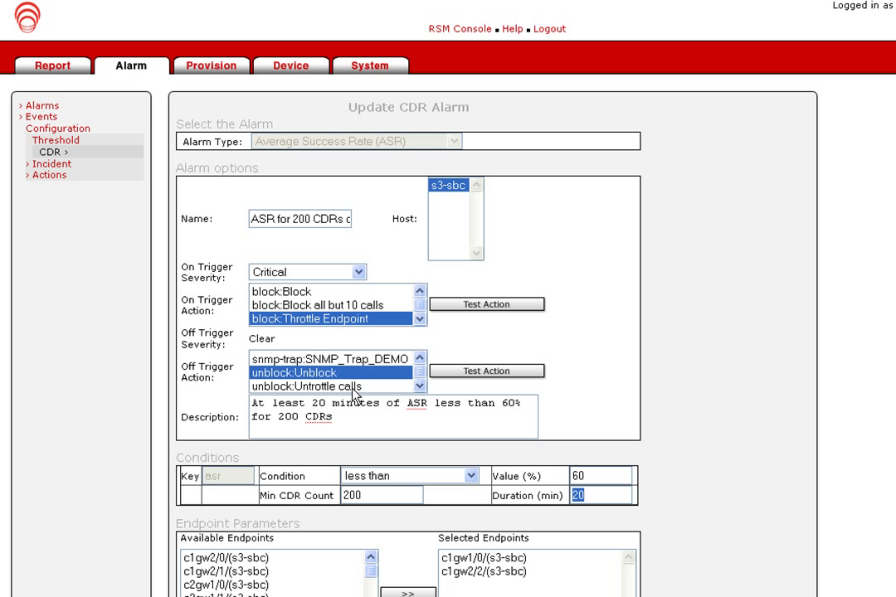
pyautogui.click(620, 399)
pyautogui.scroll(-3, 622, 399)
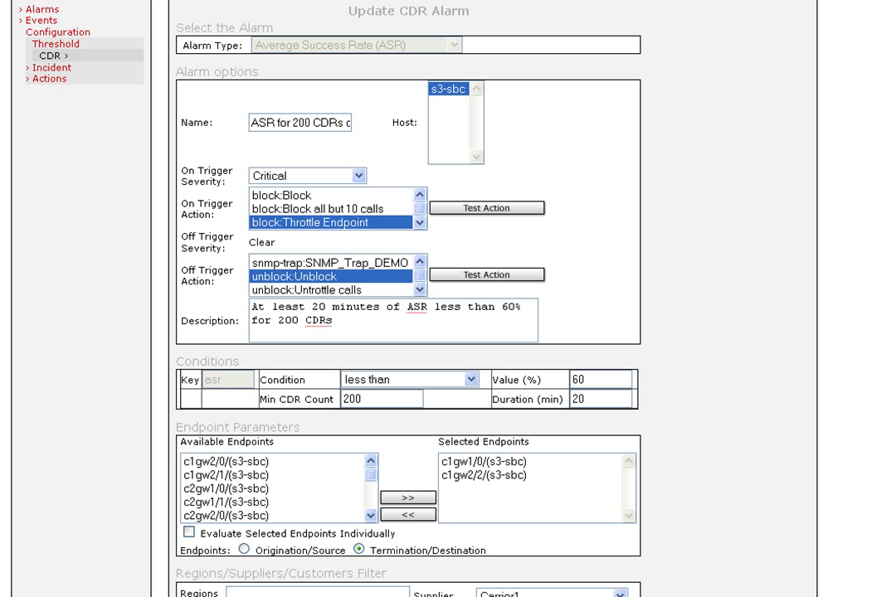
pyautogui.scroll(-6, 407, 332)
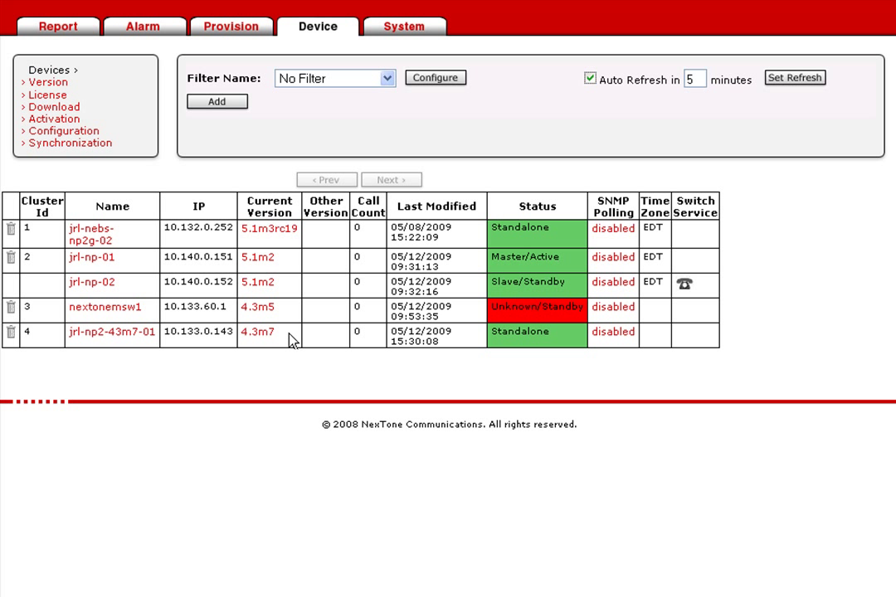
# Step: Open the Upgrade to v53 download task and select the Both download option
pyautogui.click(69, 111)
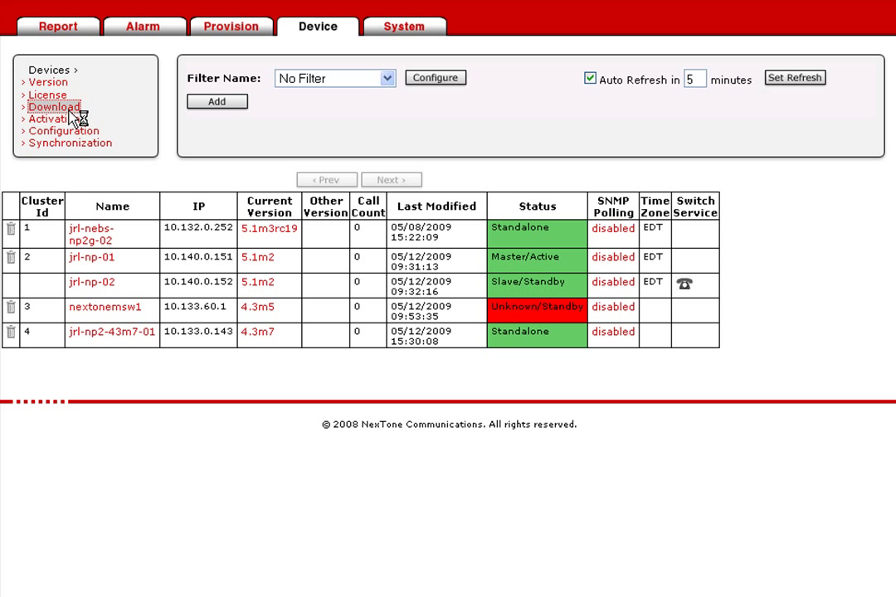
pyautogui.click(94, 253)
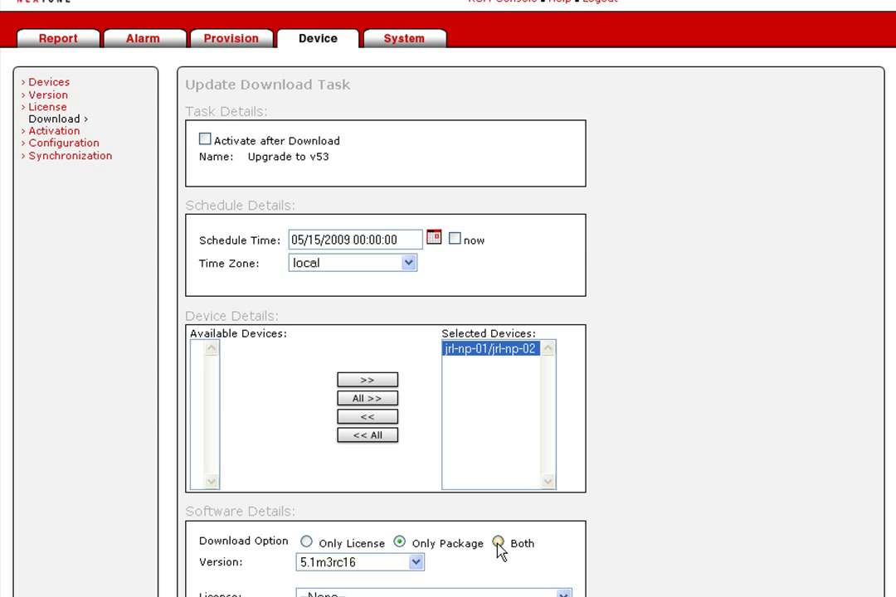
pyautogui.click(497, 542)
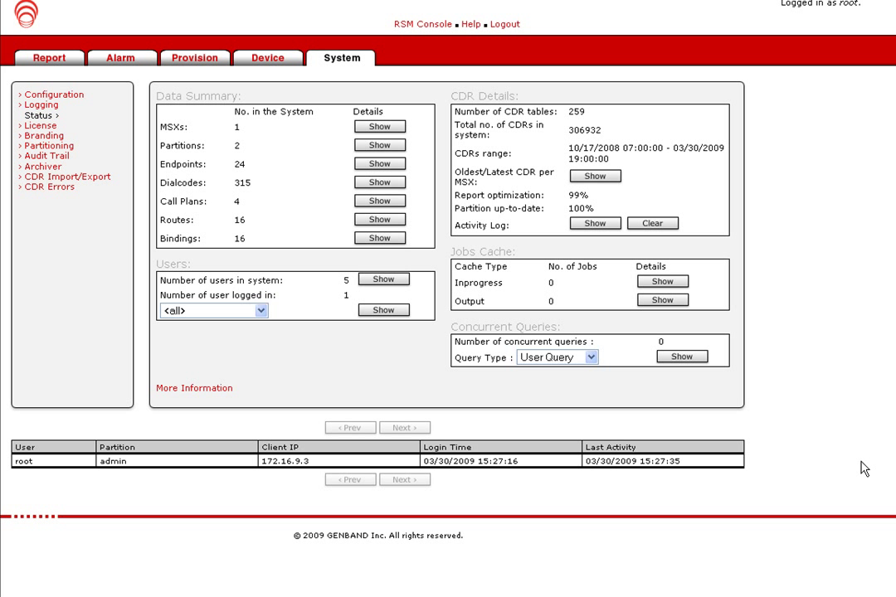
# Step: Review the demo user's settings under Partitioning, then show the Audit Trail log
pyautogui.click(50, 147)
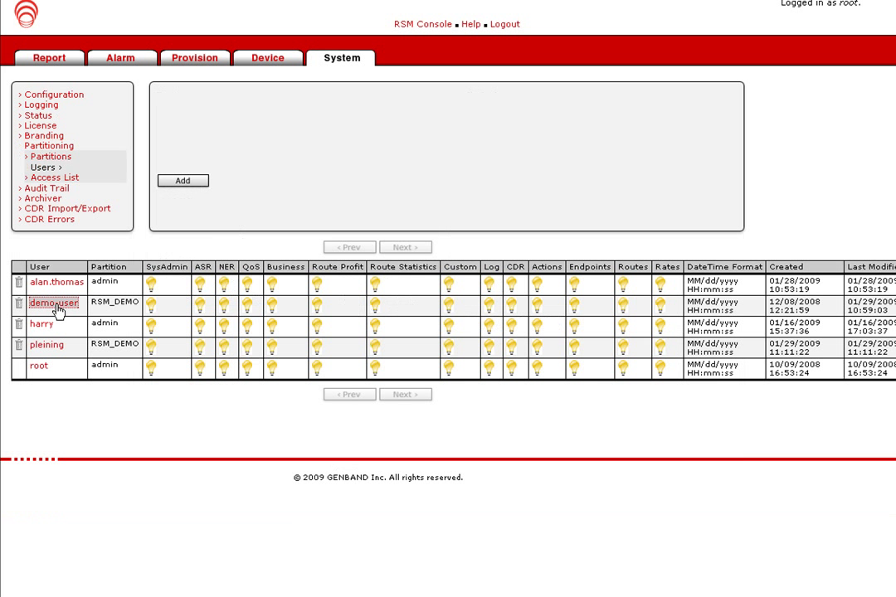
pyautogui.click(60, 312)
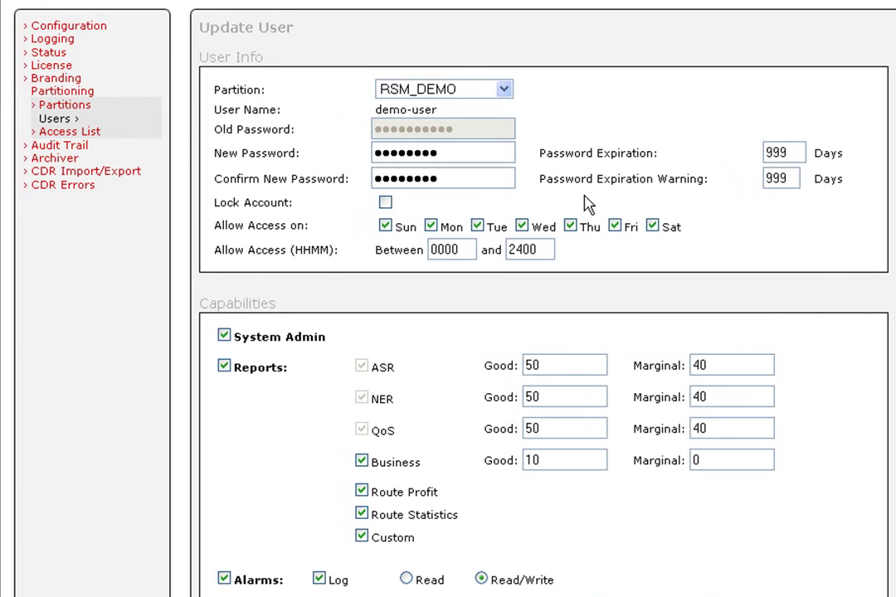
pyautogui.scroll(-1, 585, 206)
pyautogui.scroll(-1, 585, 205)
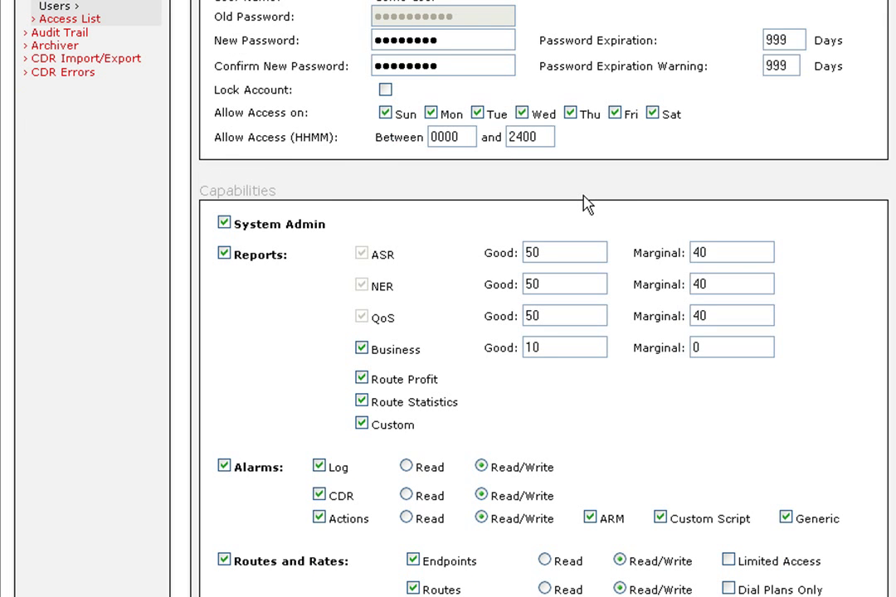
pyautogui.scroll(-1, 585, 204)
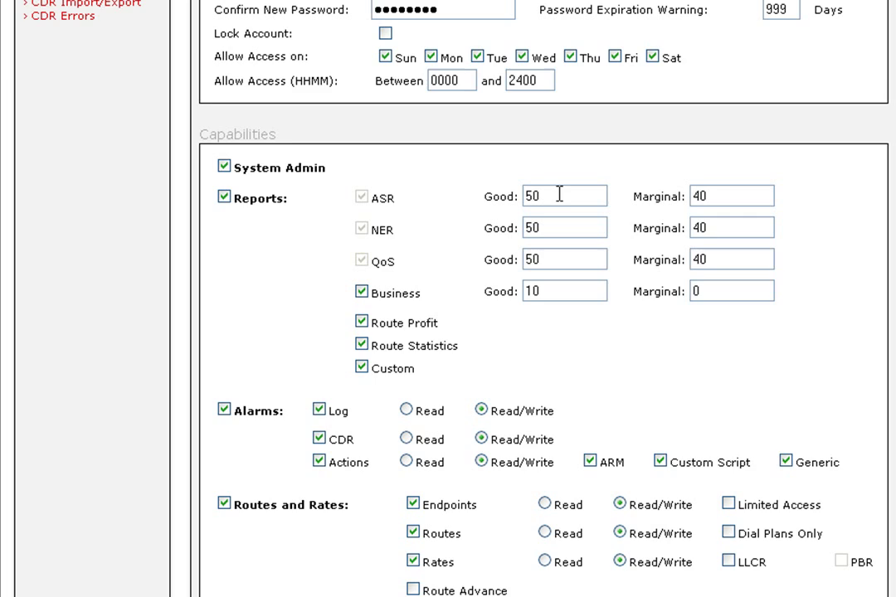
pyautogui.scroll(-1, 556, 193)
pyautogui.scroll(4, 299, 195)
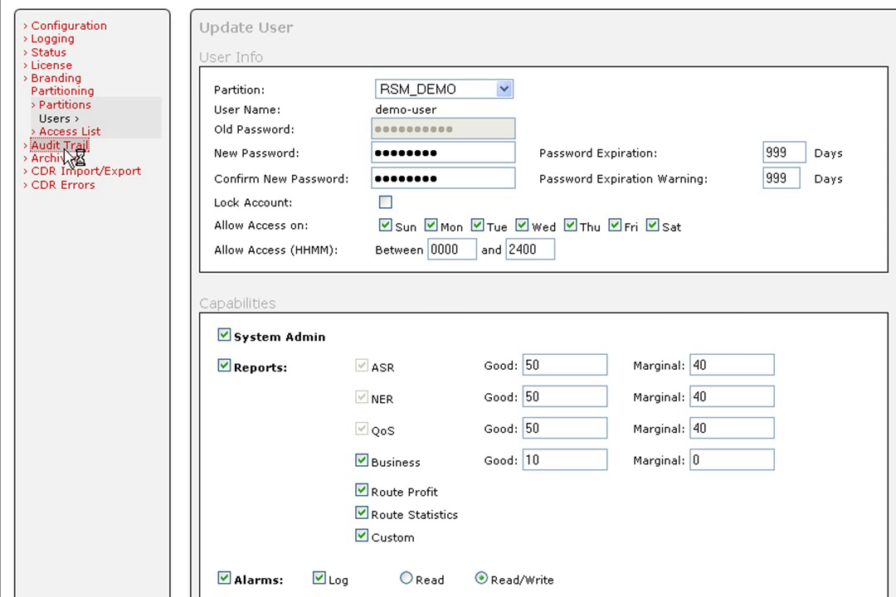
pyautogui.click(66, 147)
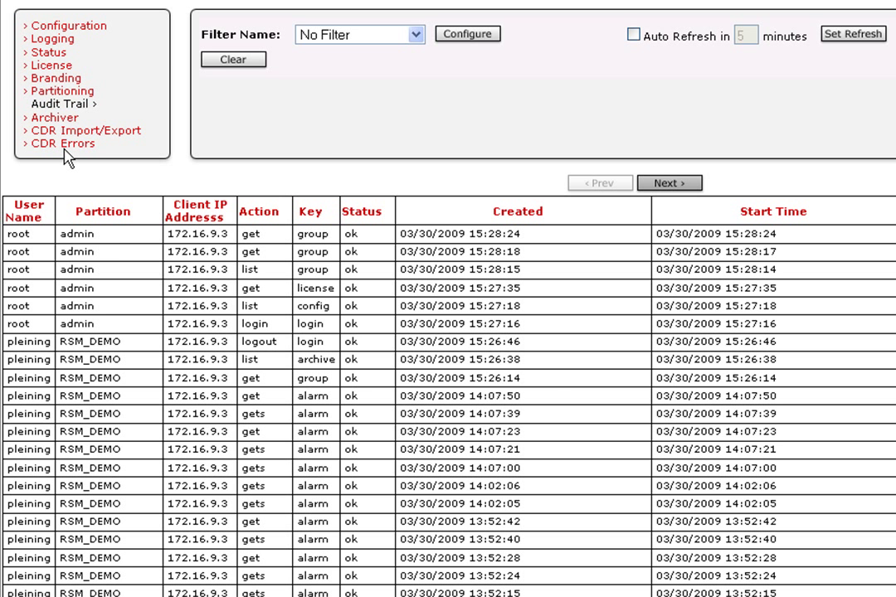
# Step: Inspect the second audit entry, then pass through Alarm Configuration and Provision to reach the System users list
pyautogui.click(83, 252)
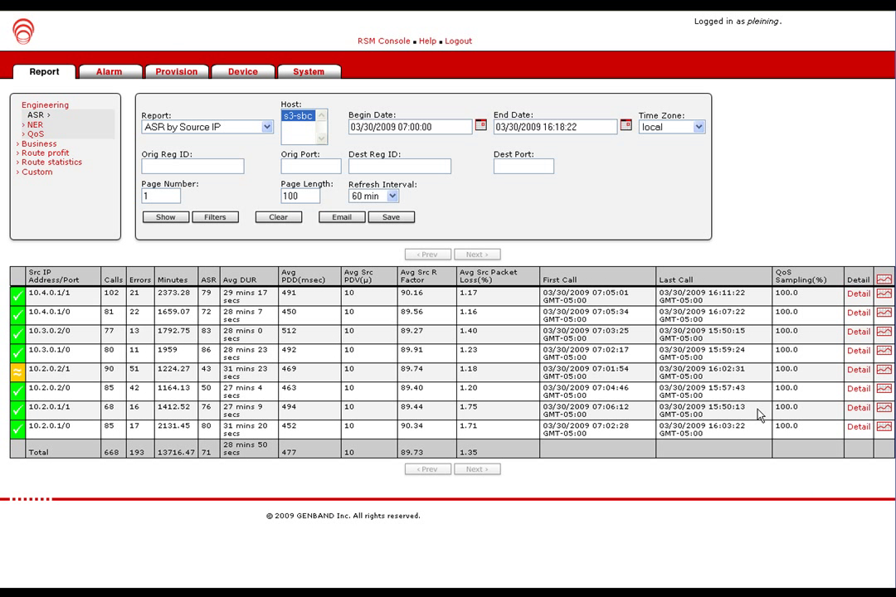
pyautogui.click(110, 73)
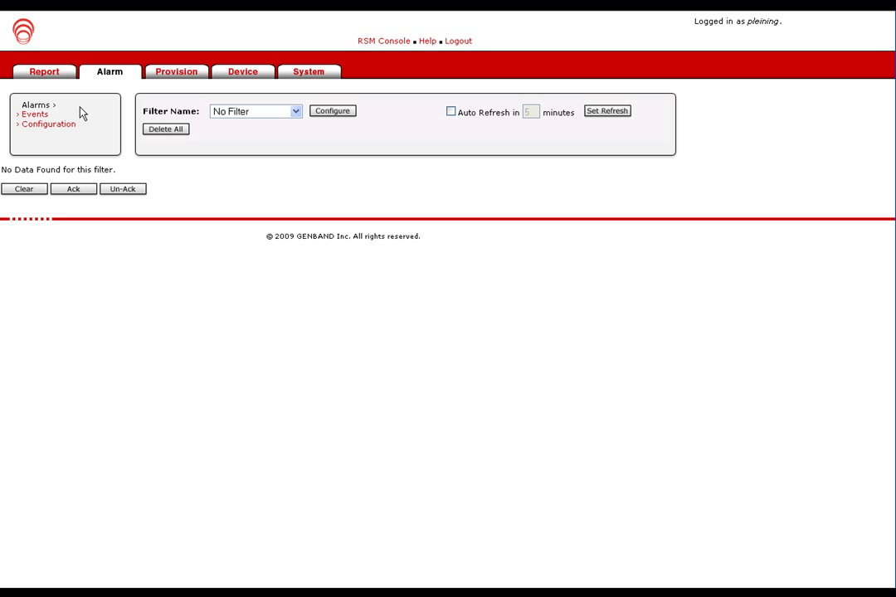
pyautogui.click(72, 124)
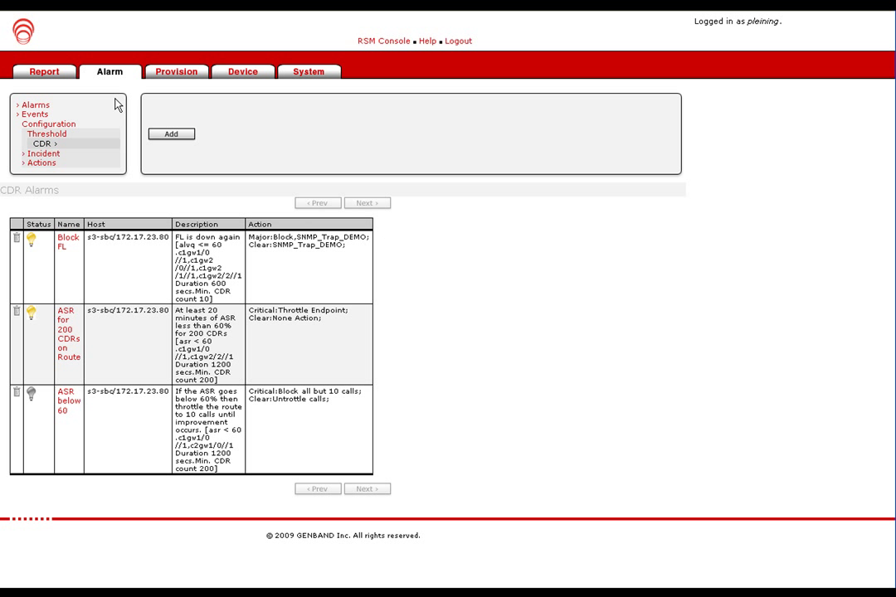
pyautogui.click(164, 78)
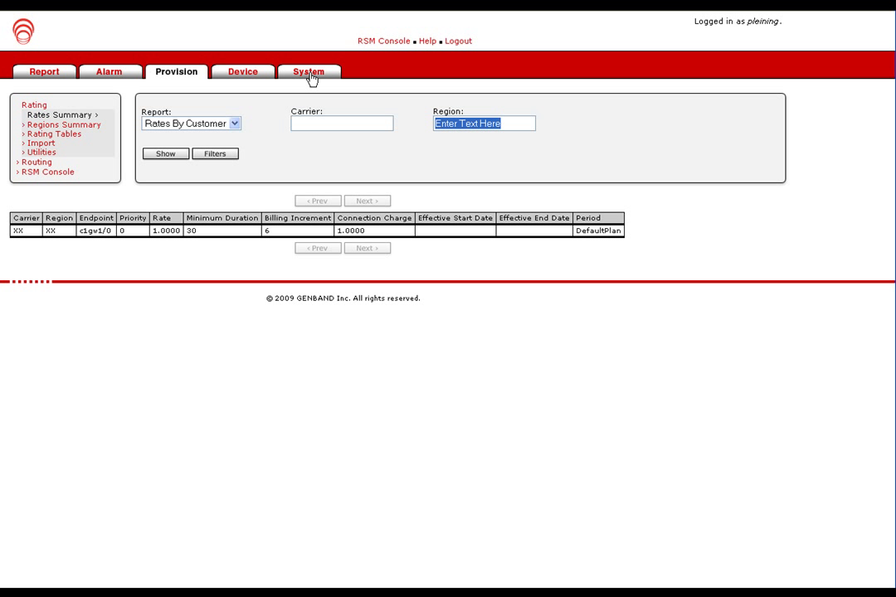
pyautogui.click(310, 75)
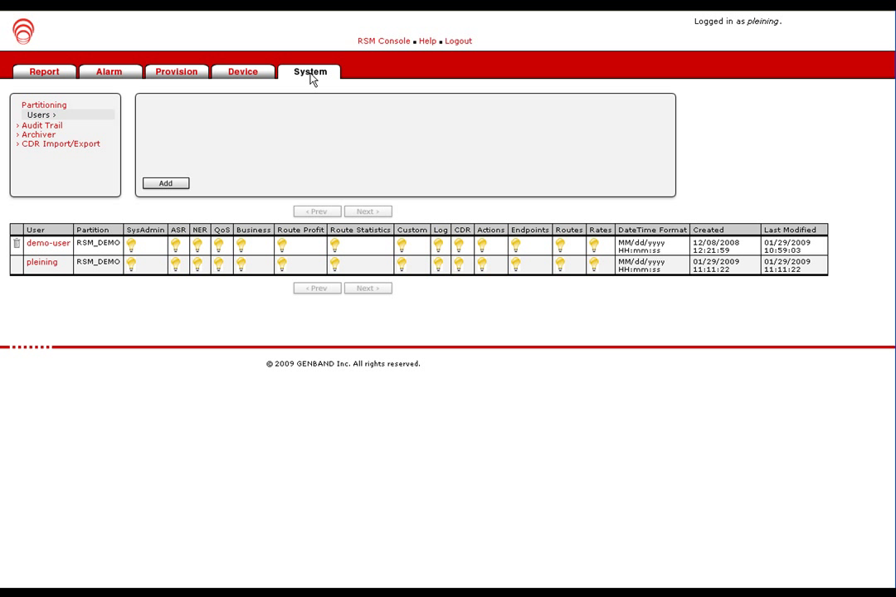